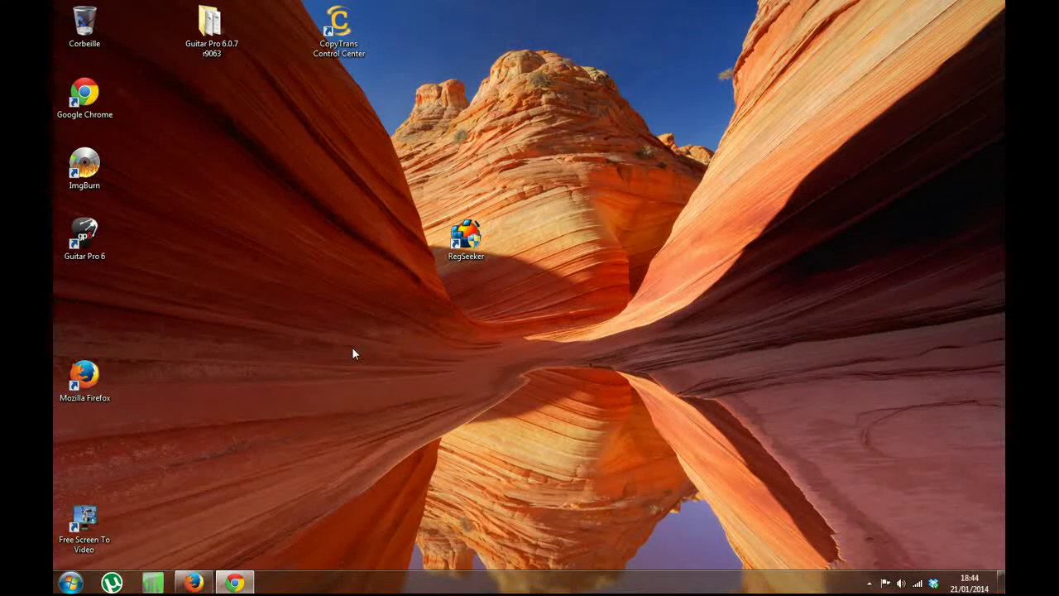
- Open the Control Panel's list of installed programs maximized, select FileZilla Client 3.6.0.2 as an uninstall example, and close the window
left_click(70, 584)
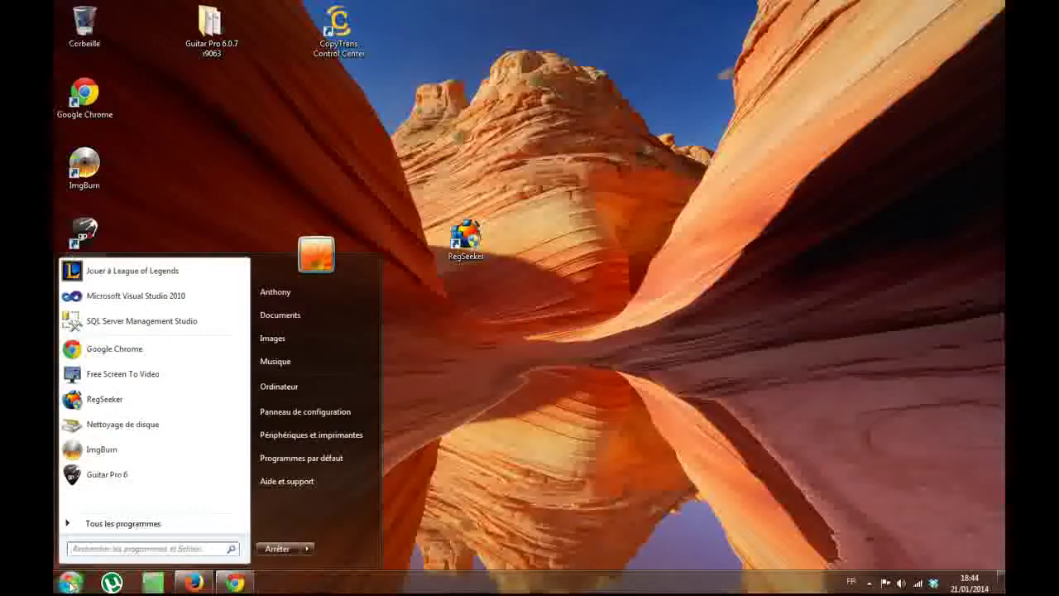
left_click(296, 412)
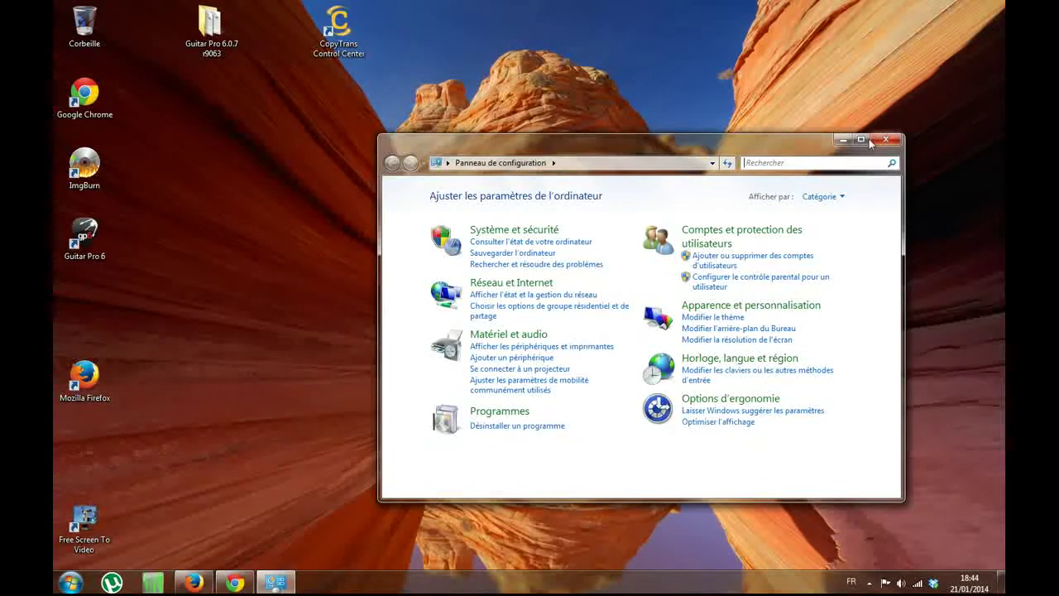
left_click(861, 139)
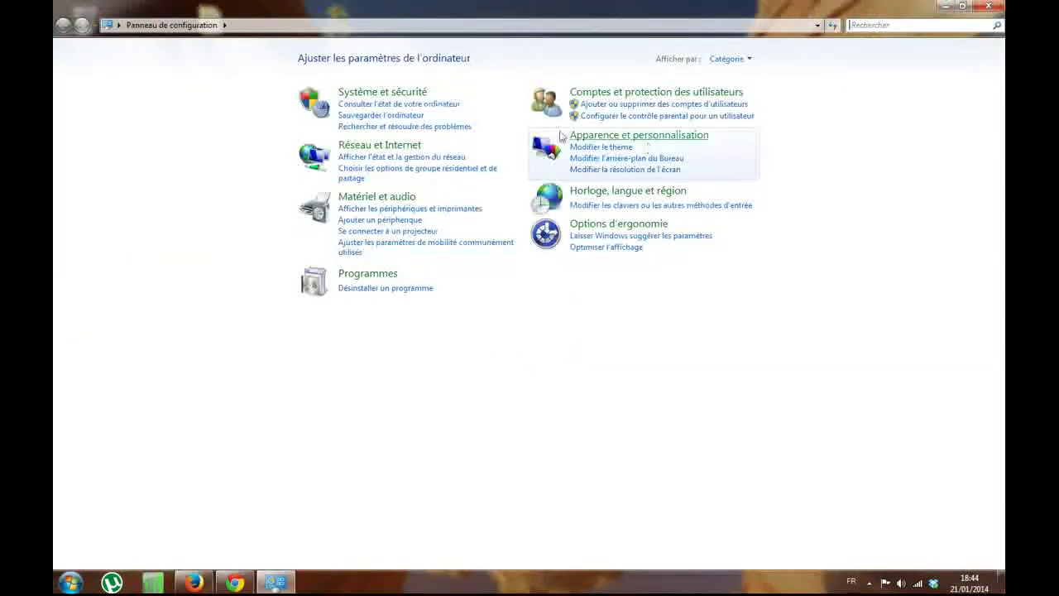
left_click(361, 274)
left_click(271, 58)
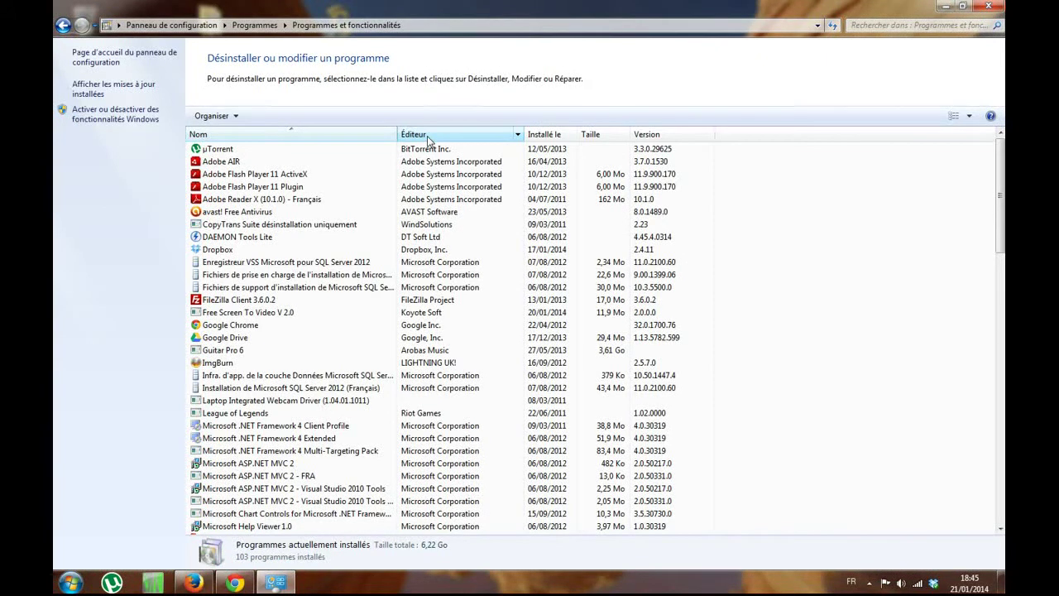
left_click(263, 303)
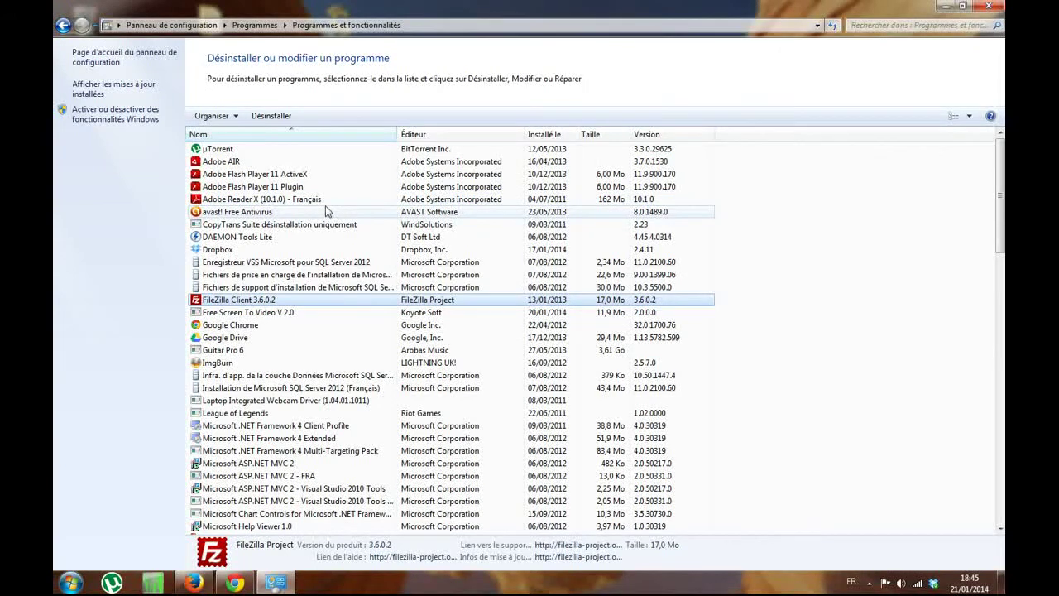
left_click(987, 7)
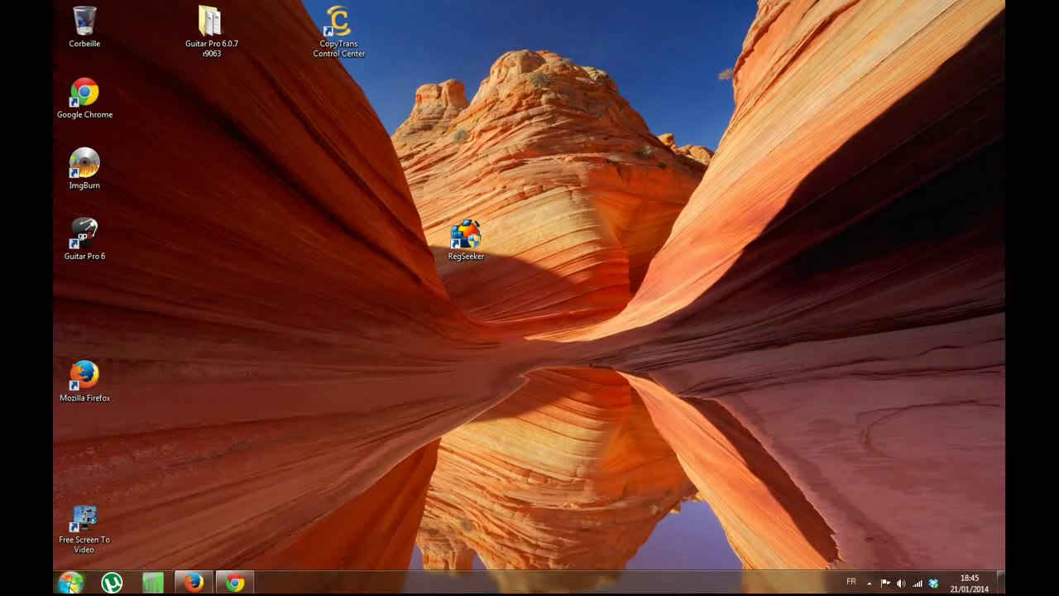
- Locate the Nettoyage de disque utility among the system tools in Accessoires without launching it
left_click(71, 584)
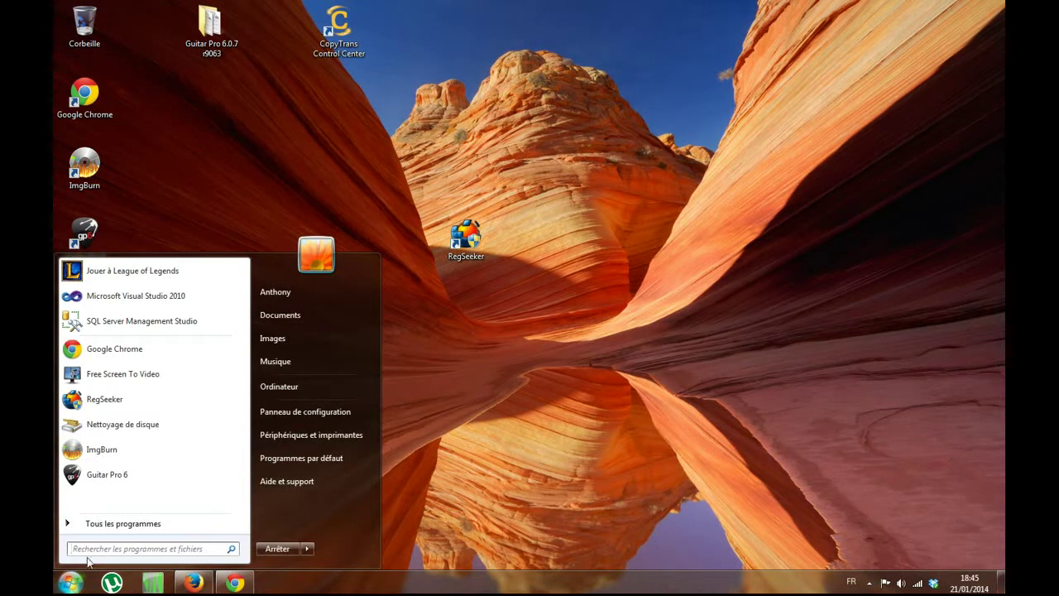
left_click(122, 530)
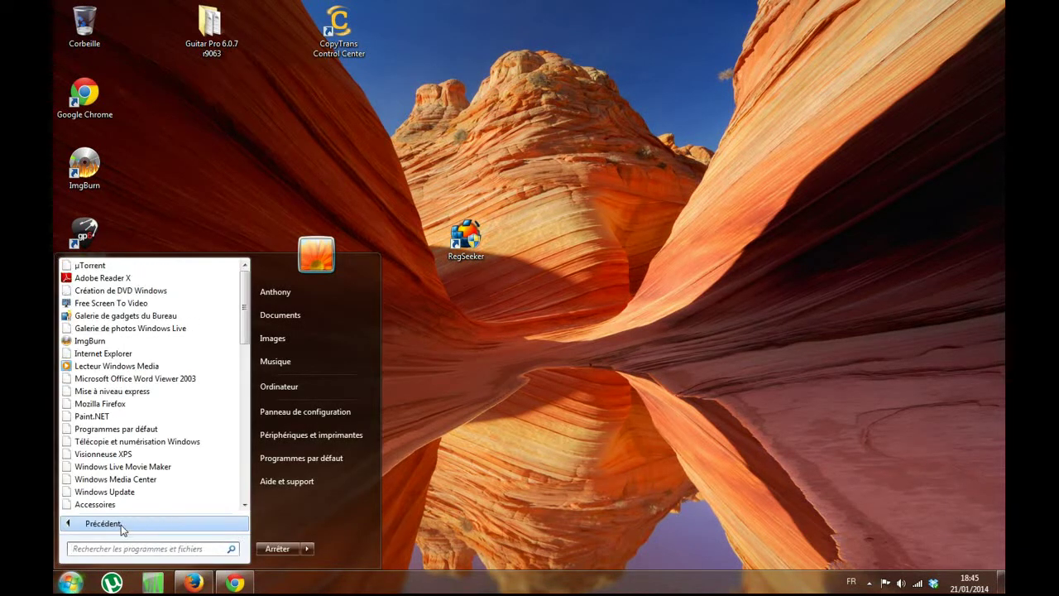
left_click(78, 525)
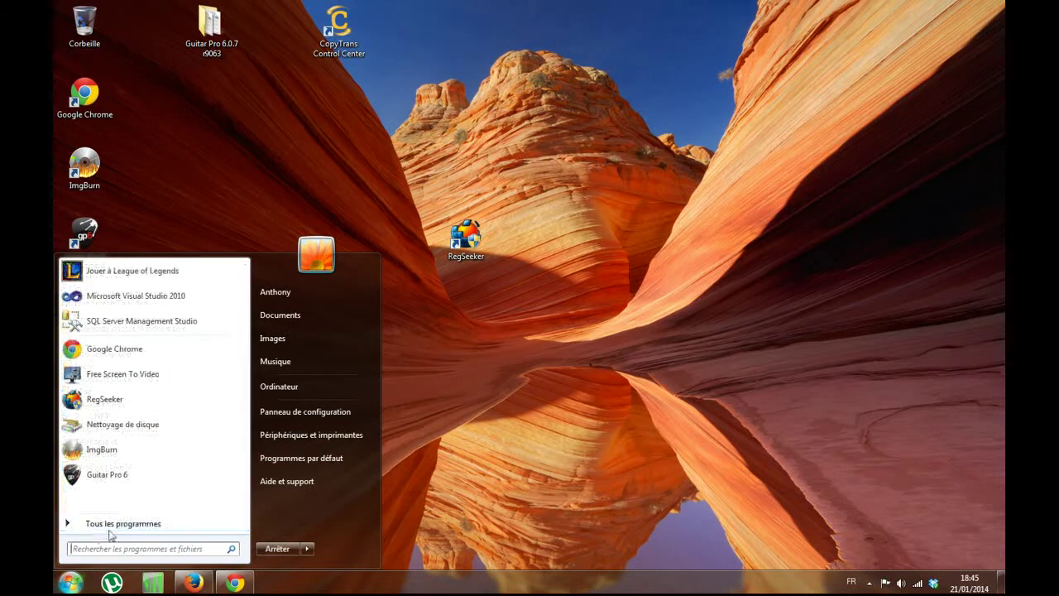
left_click(120, 526)
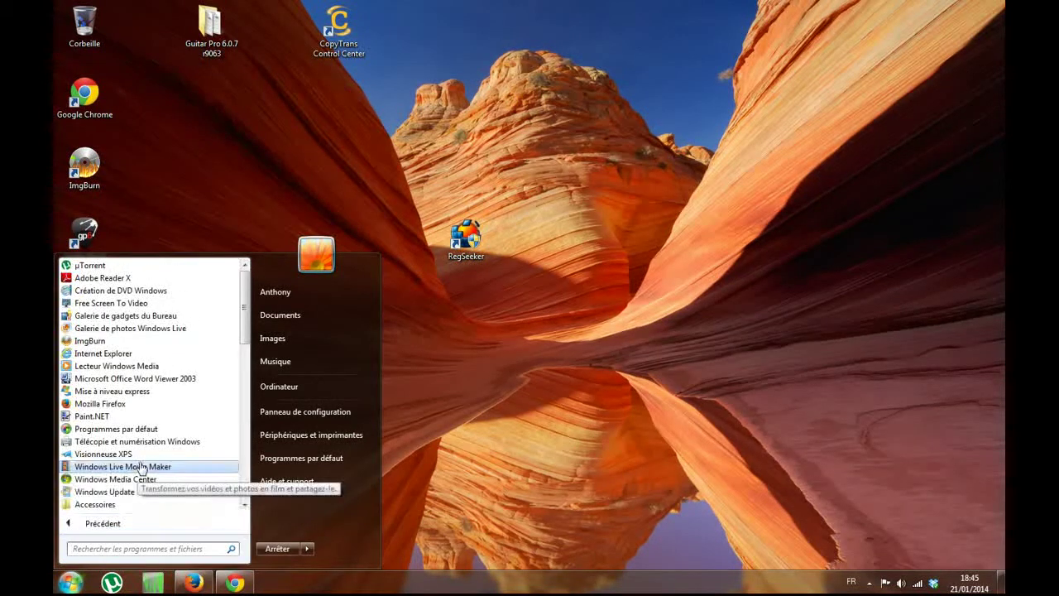
left_click(117, 505)
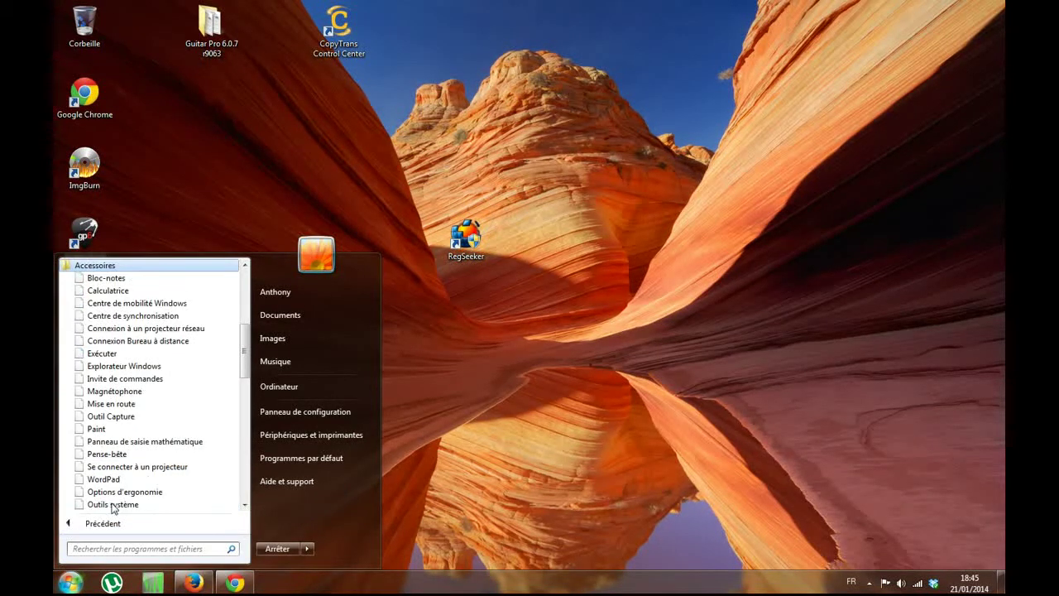
scroll(145, 460, "down", 1)
left_click(132, 466)
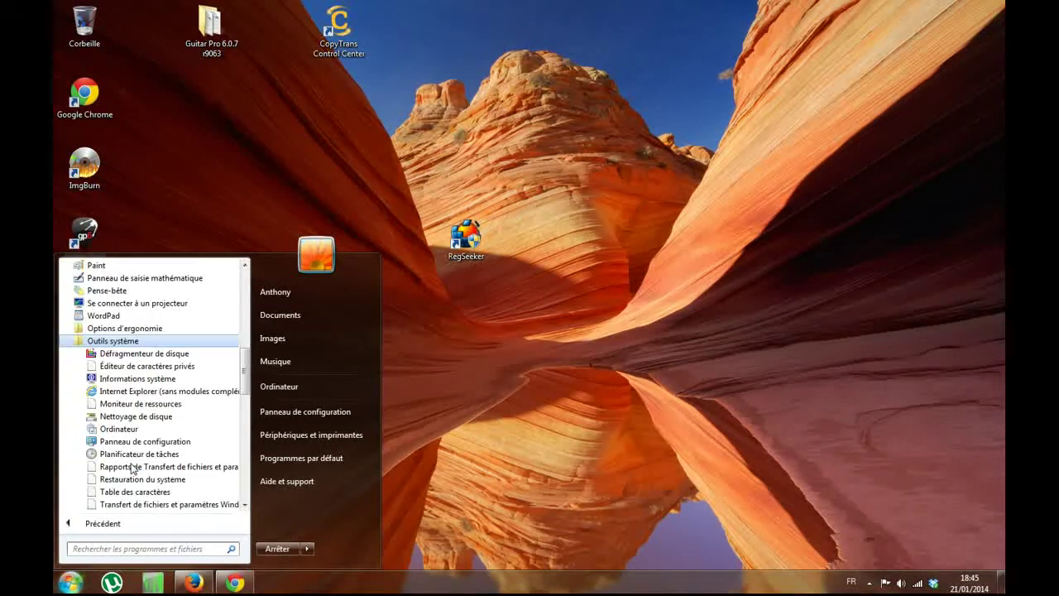
scroll(178, 462, "down", 2)
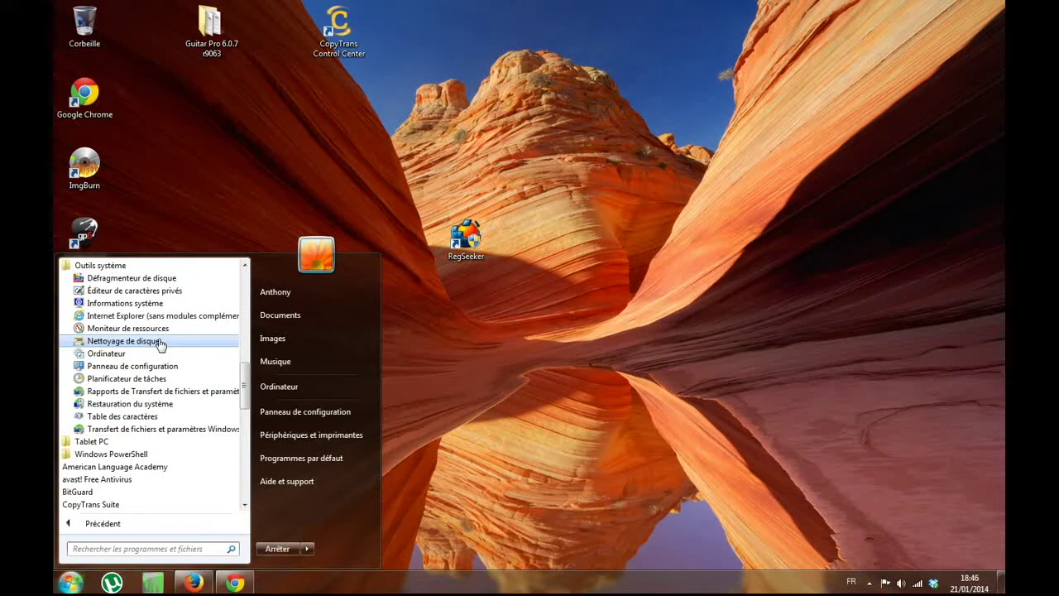
left_click(478, 359)
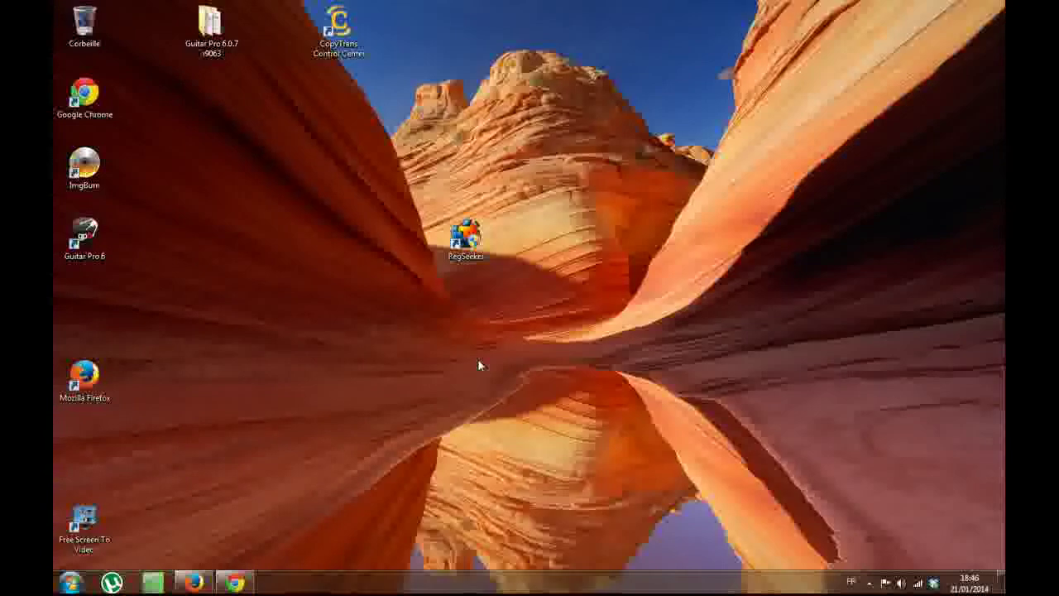
- Open RegSeeker, view its Clean the Registry page, and close the program
left_click(474, 261)
double_click(474, 262)
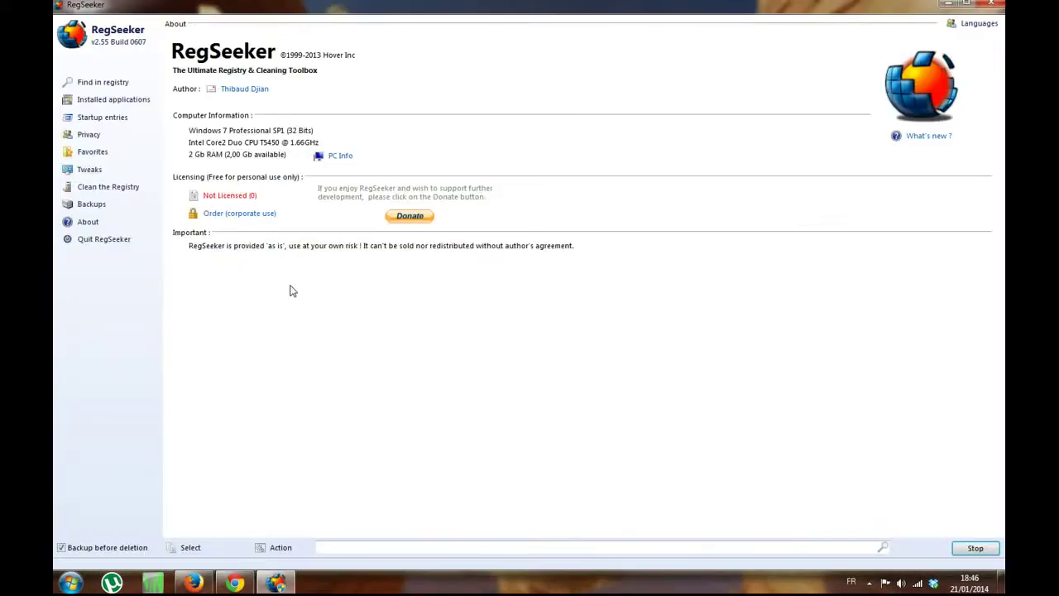
left_click(100, 192)
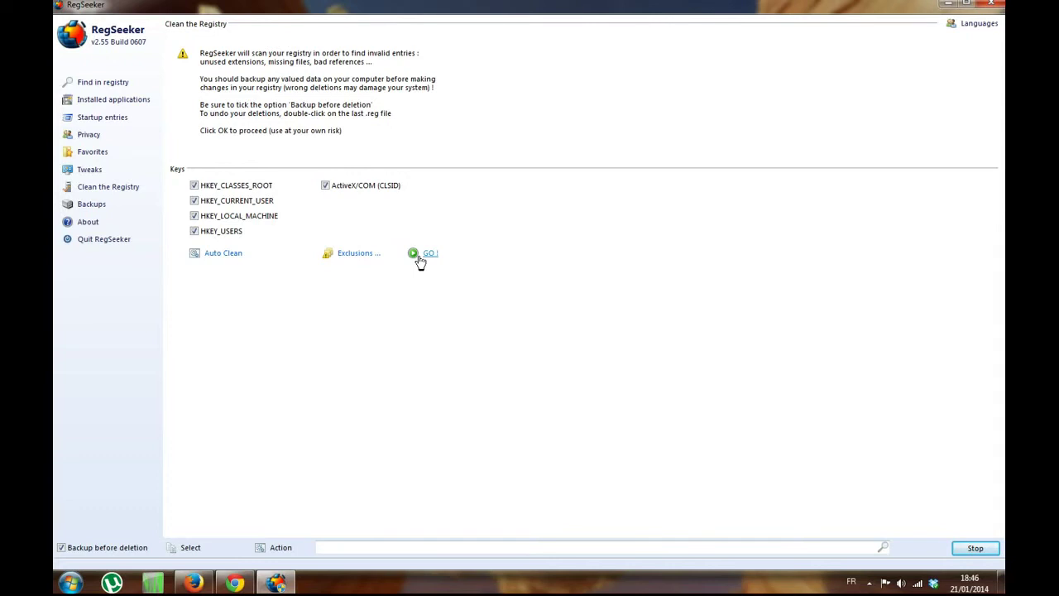
left_click(990, 8)
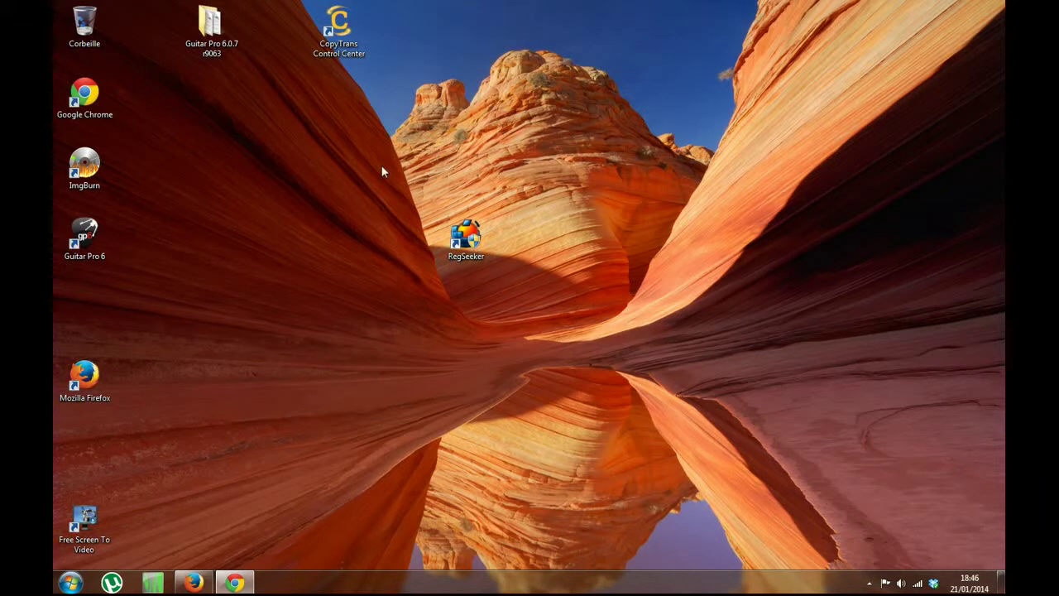
- Check the Recycle Bin's options for the command that empties it, and dismiss them
right_click(83, 22)
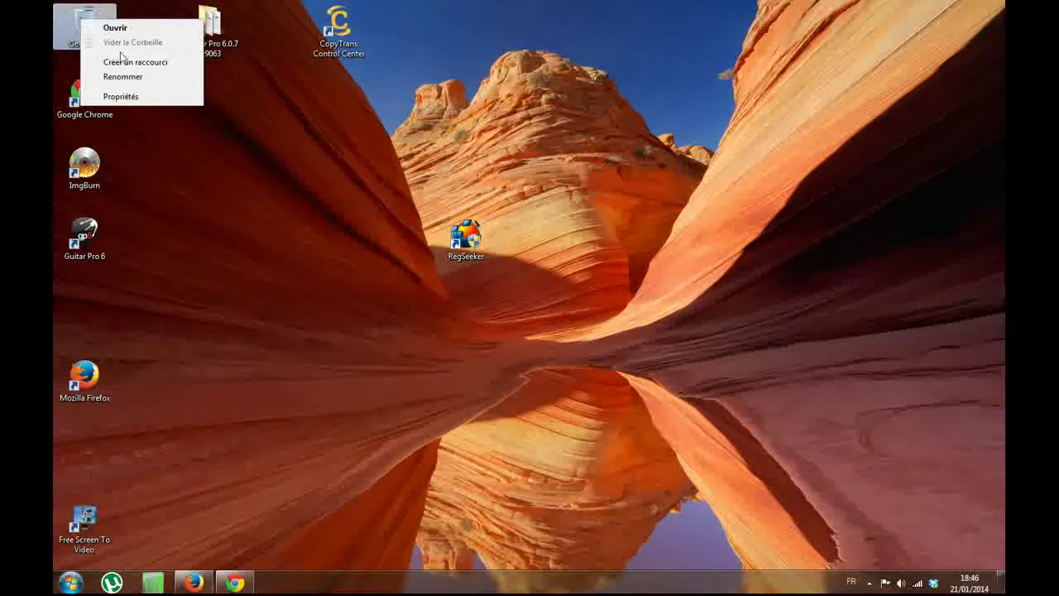
left_click(311, 109)
left_click(310, 116)
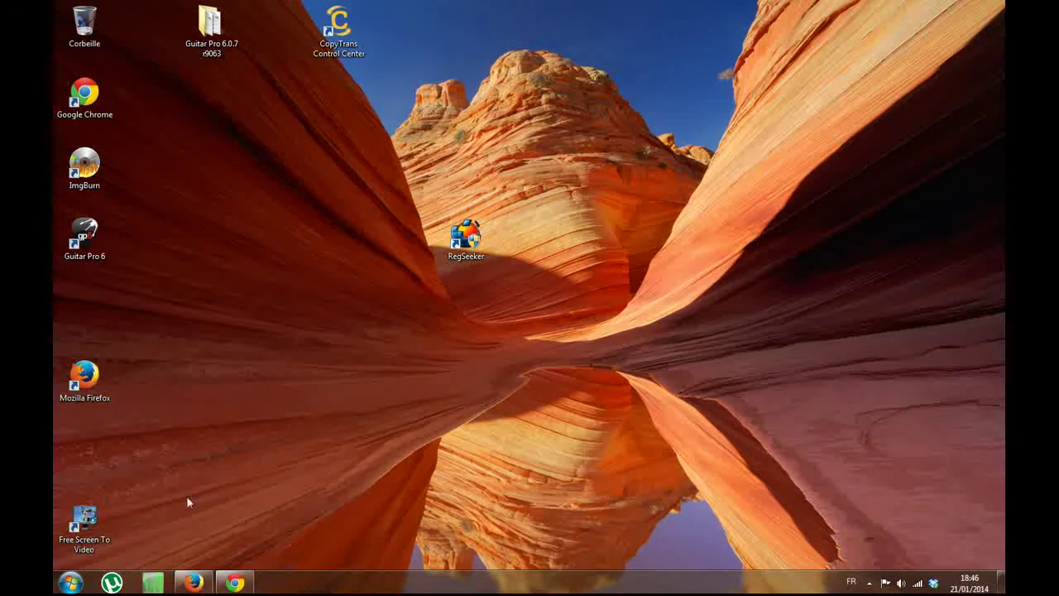
- Launch Défragmenteur de disque from the Outils système folder in Accessoires
left_click(71, 584)
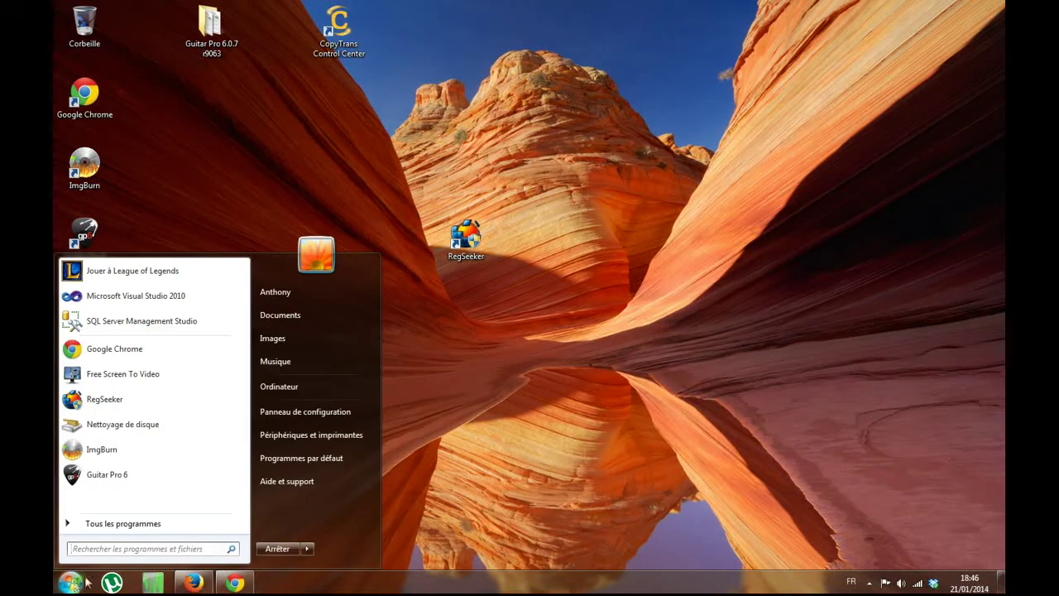
left_click(116, 530)
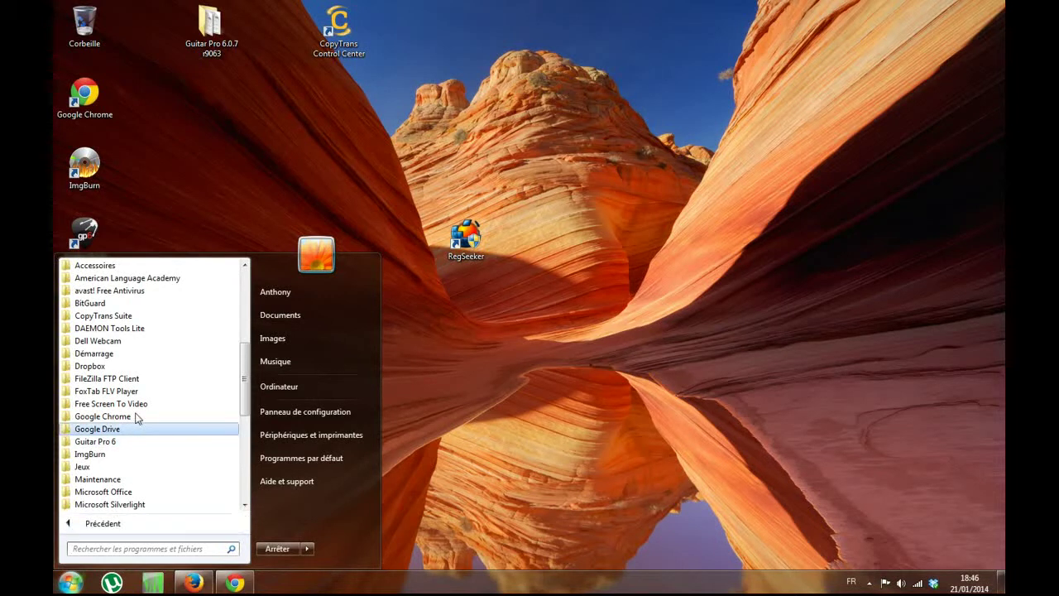
left_click(94, 266)
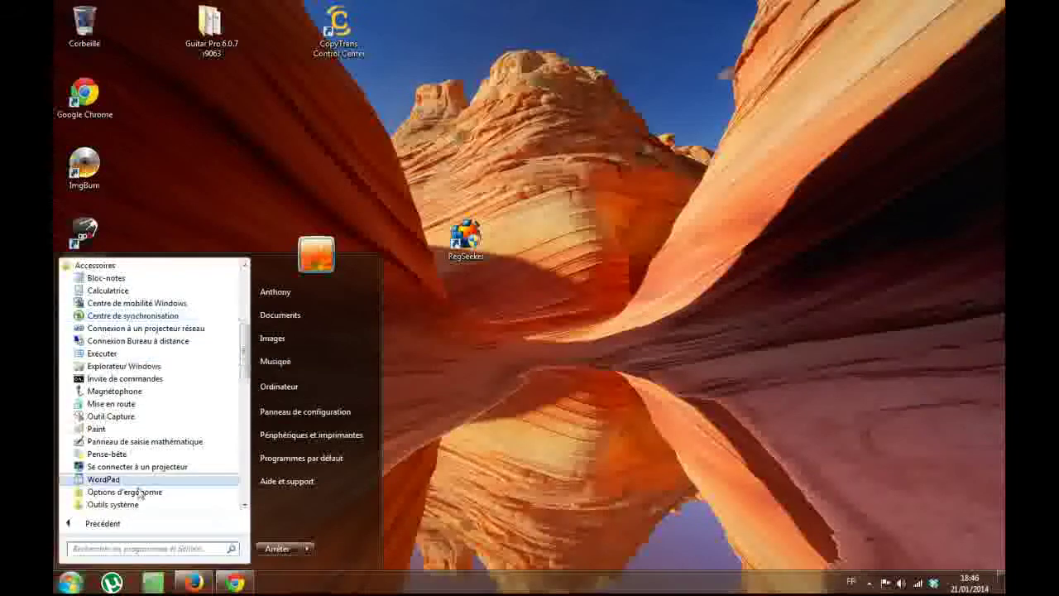
left_click(116, 504)
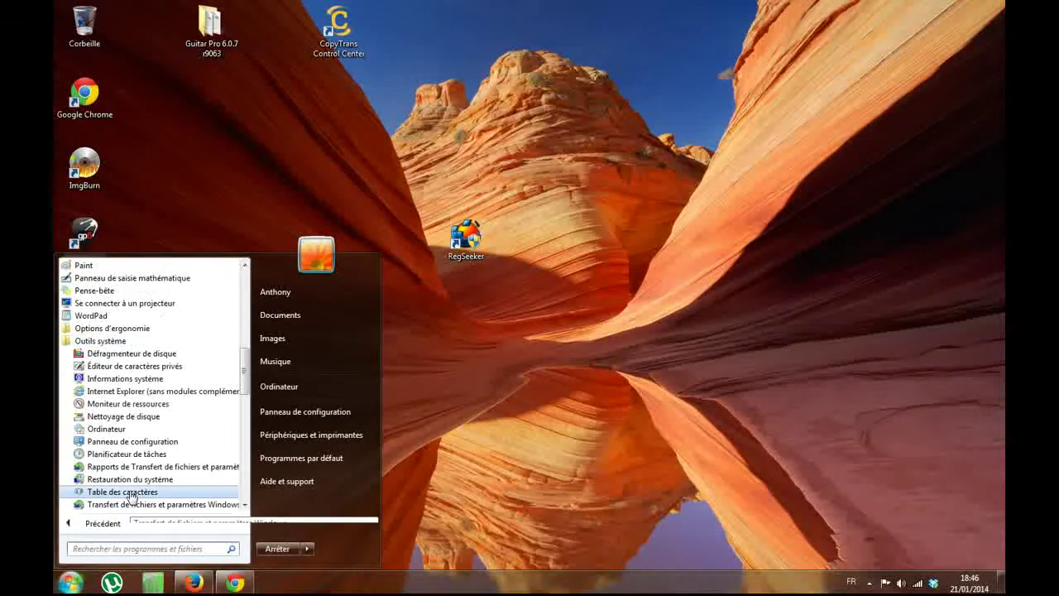
left_click(146, 353)
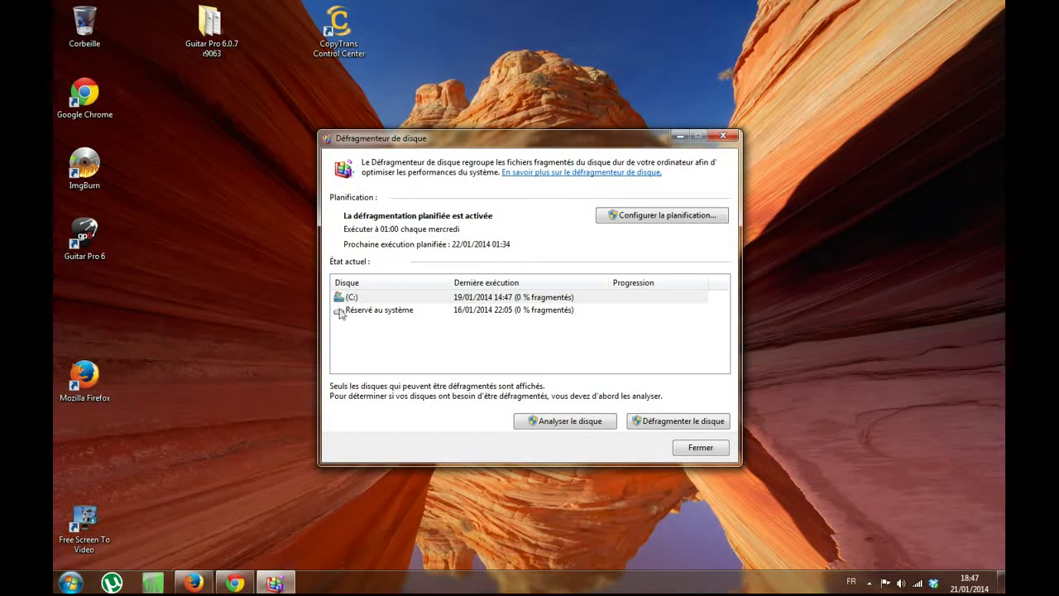
- Select drive C: in the disk defragmenter, review the defragmentation options, and close the window
left_click(342, 302)
left_click(351, 300)
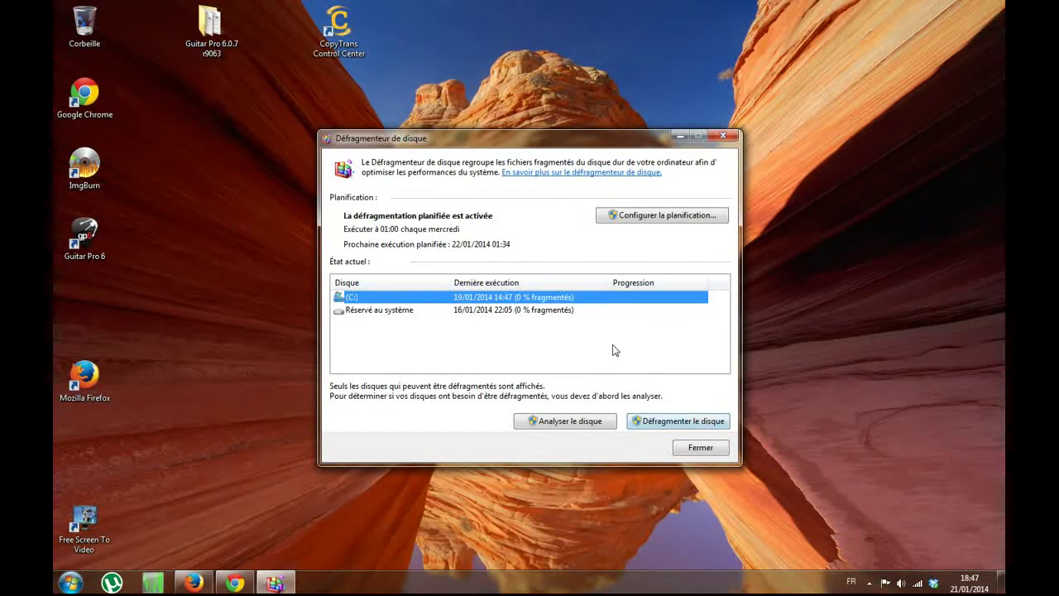
left_click(699, 446)
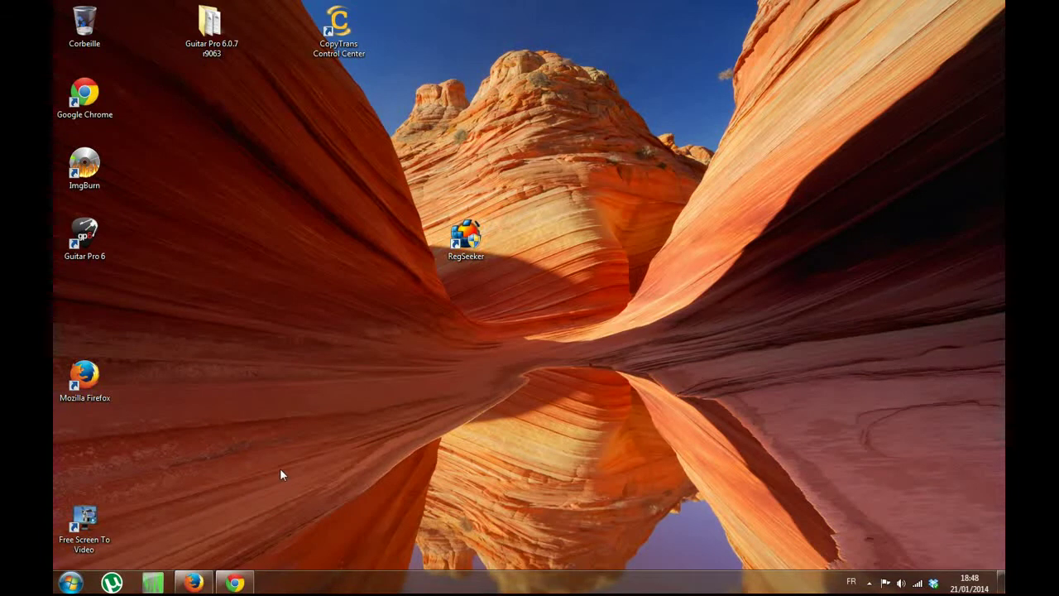
- Switch to Google Chrome to view the Firefox download page, and minimize the browser
left_click(247, 572)
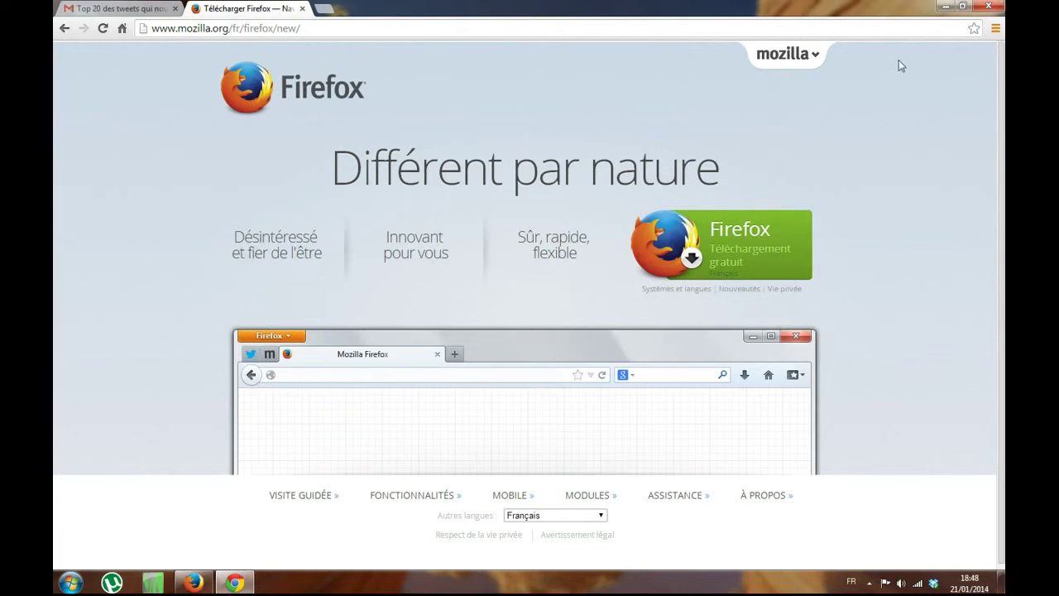
left_click(944, 7)
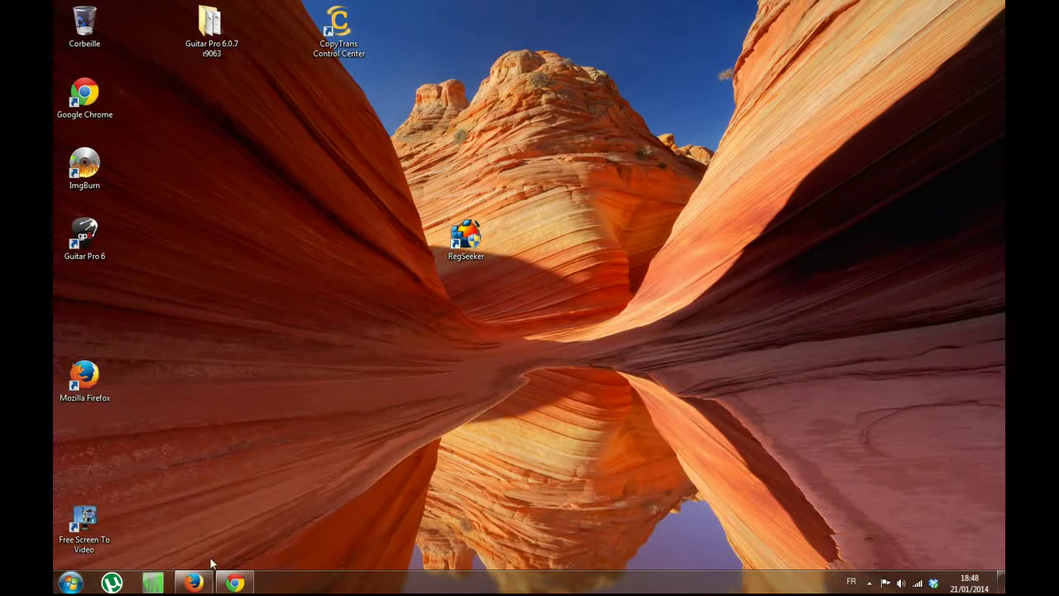
- Switch to Firefox, enter "adblock" as the add-on search term, view the Adblock Plus listing, and minimize the browser
left_click(193, 582)
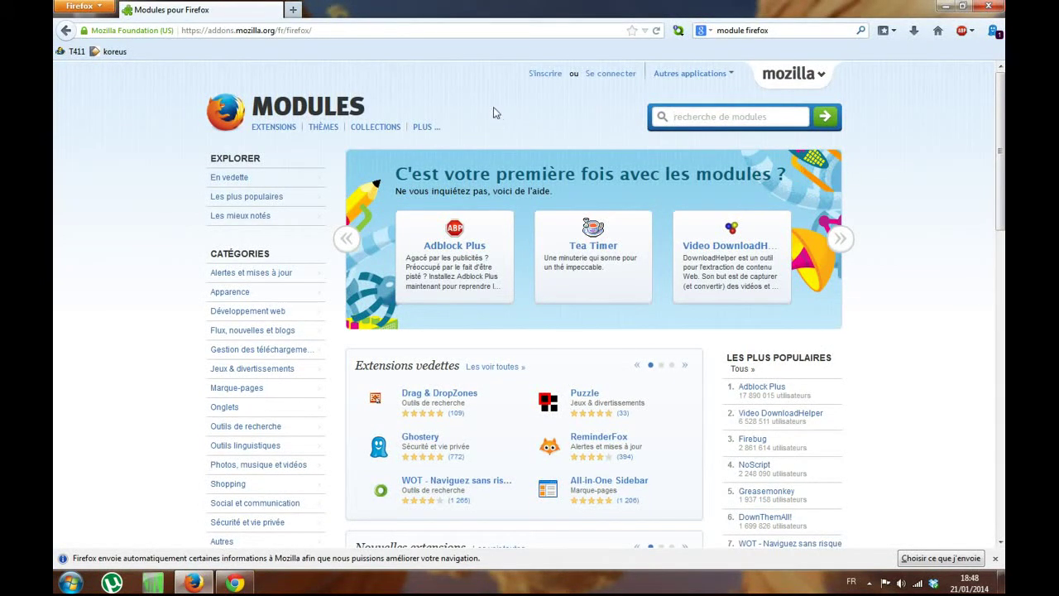
left_click(701, 117)
type("adblock")
left_click(519, 122)
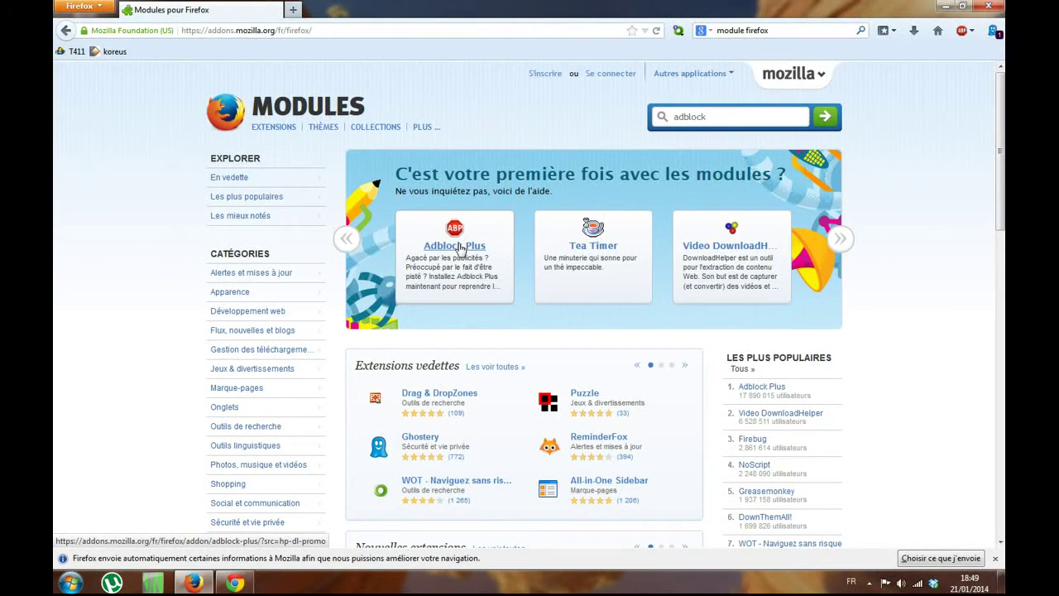
left_click(945, 6)
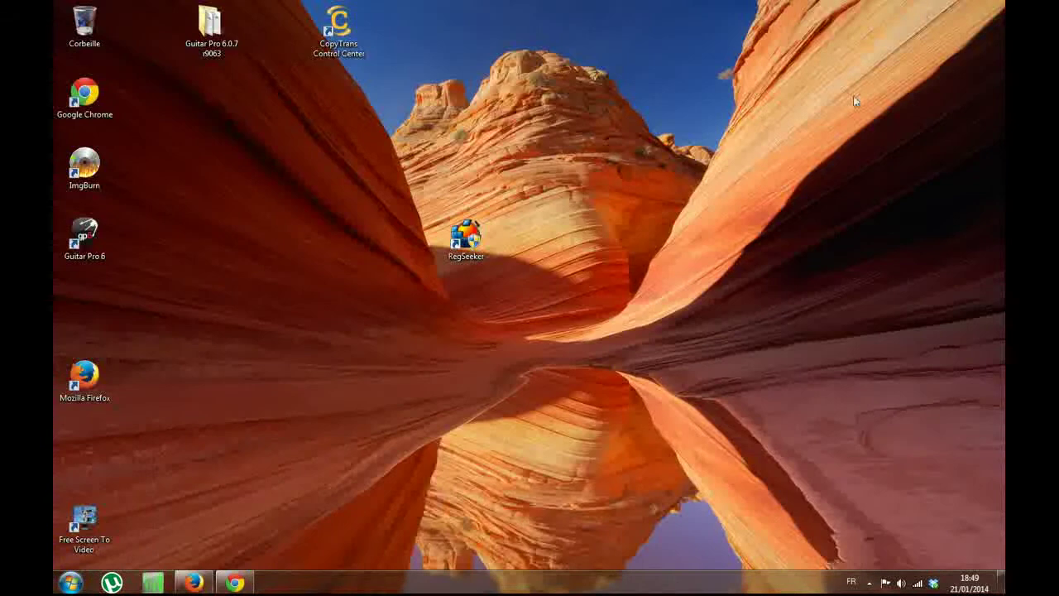
- Open the avast! antivirus main window from the hidden notification icons, view it, and close it
left_click(869, 583)
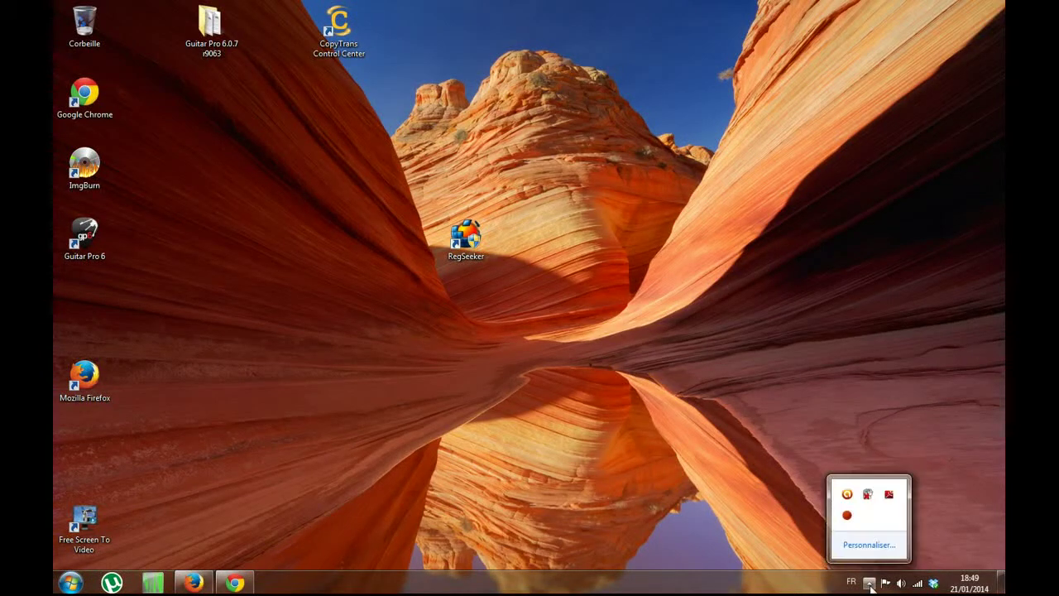
left_click(849, 496)
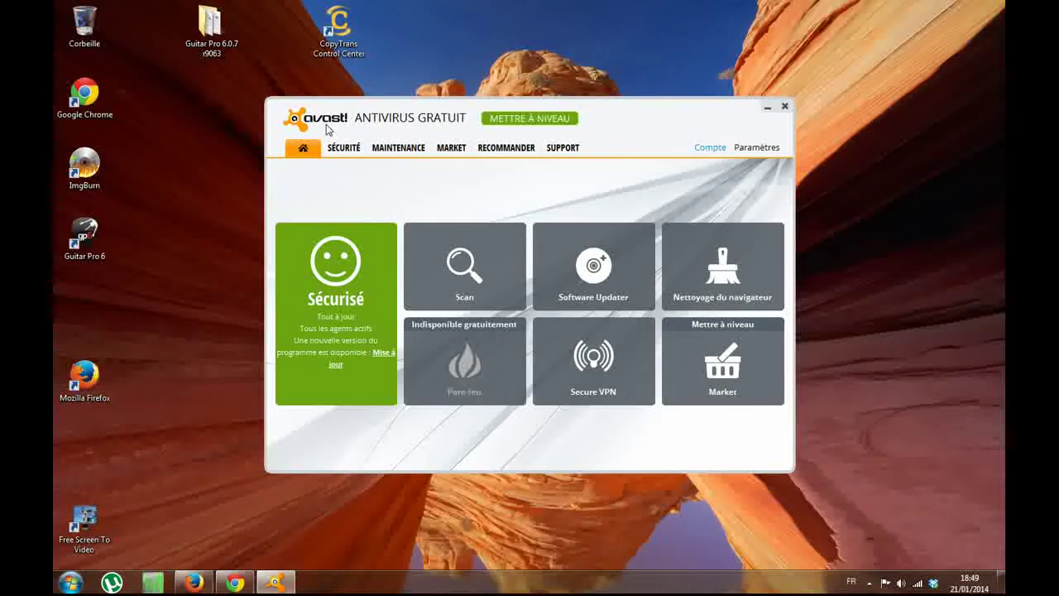
left_click(786, 107)
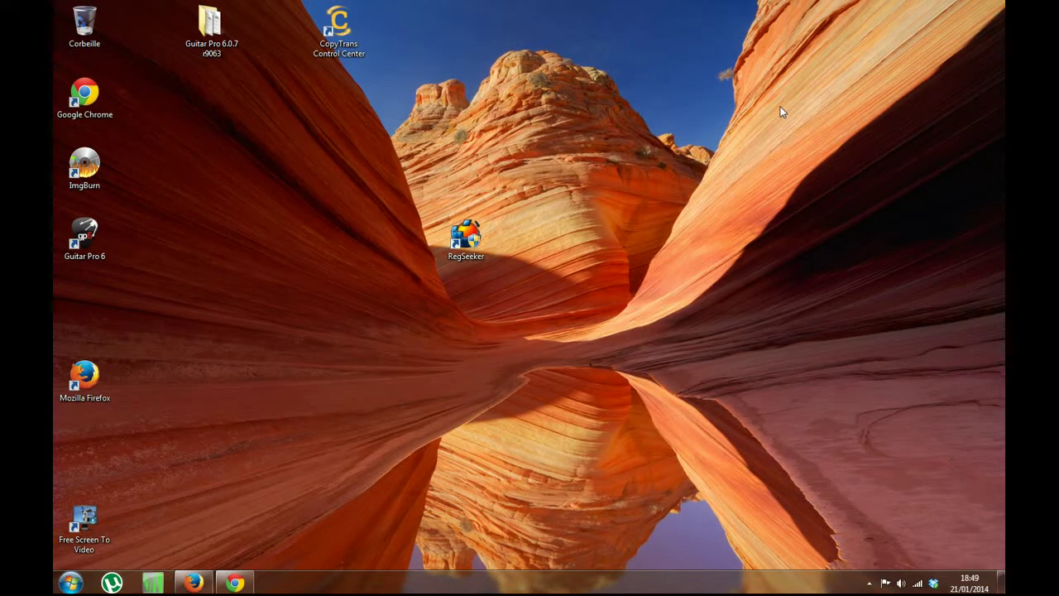